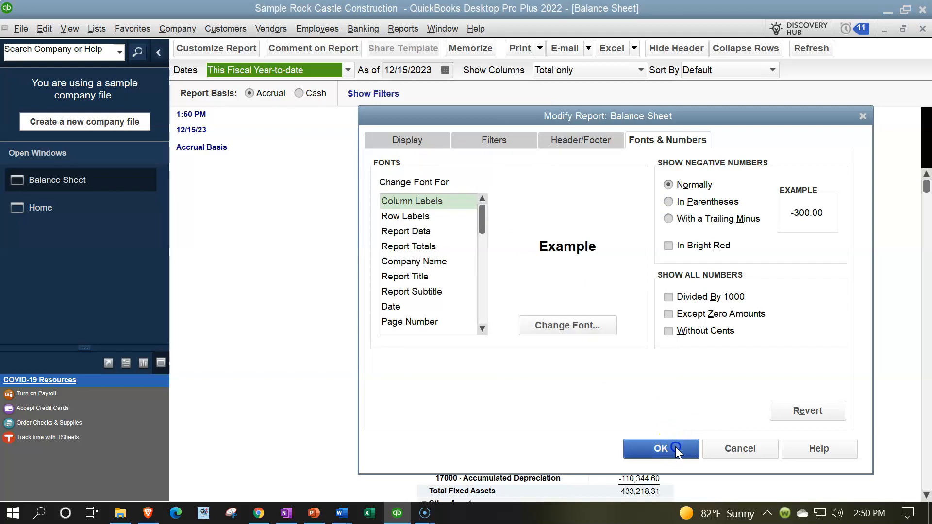
- Open the Profit & Loss Standard report from the Company & Financial reports
left_click(405, 29)
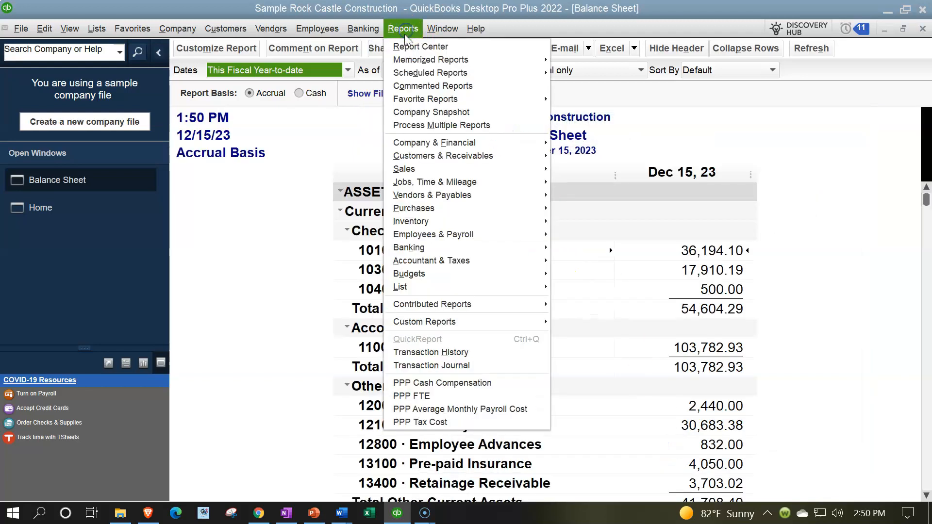
mouse_move(480, 143)
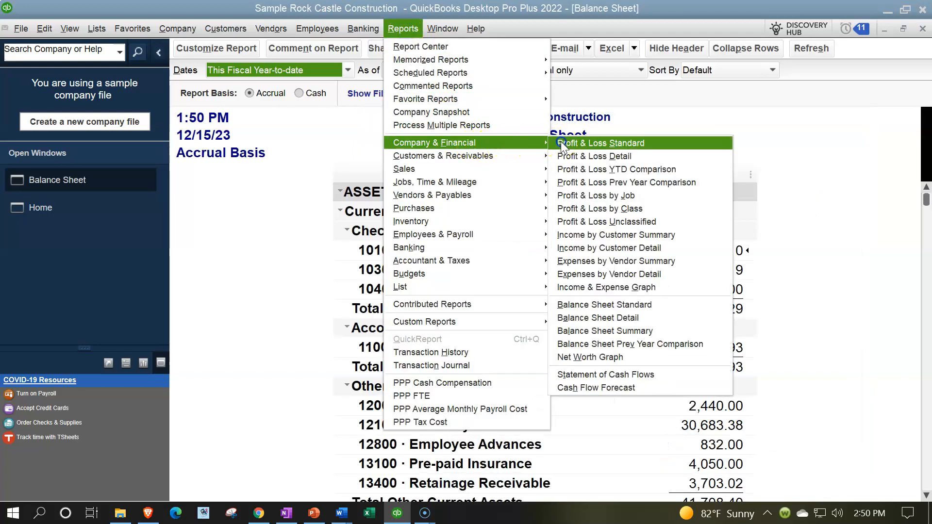
left_click(600, 143)
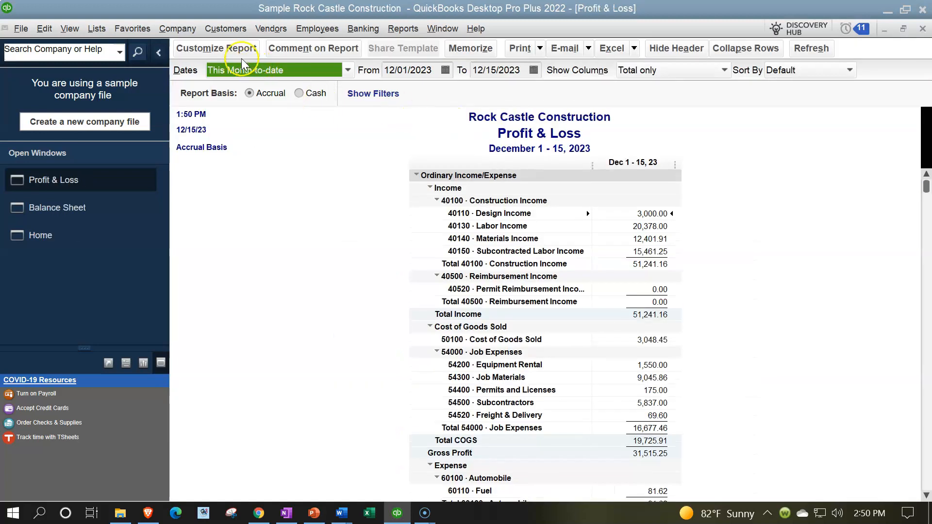
- Customize the Profit & Loss report's fonts, setting the Column Labels font size to 14, and apply the change
left_click(229, 47)
left_click(661, 138)
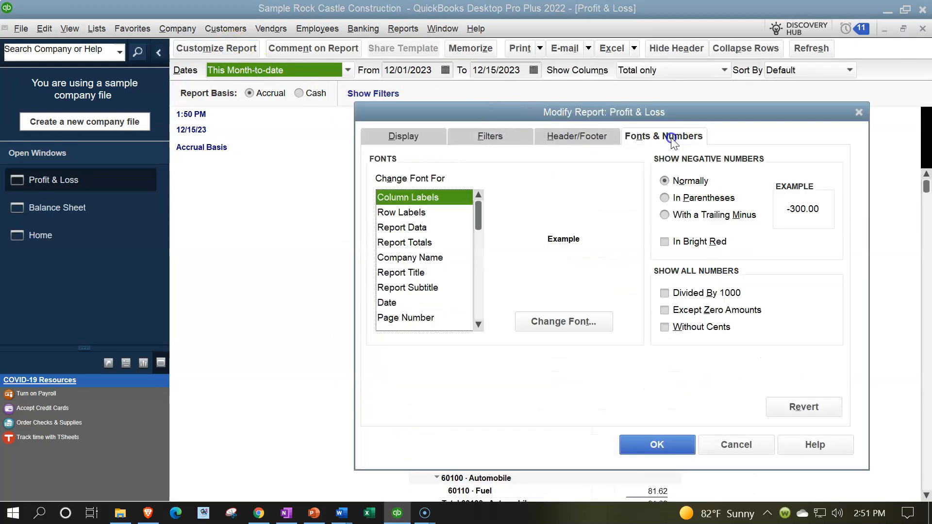
left_click(596, 318)
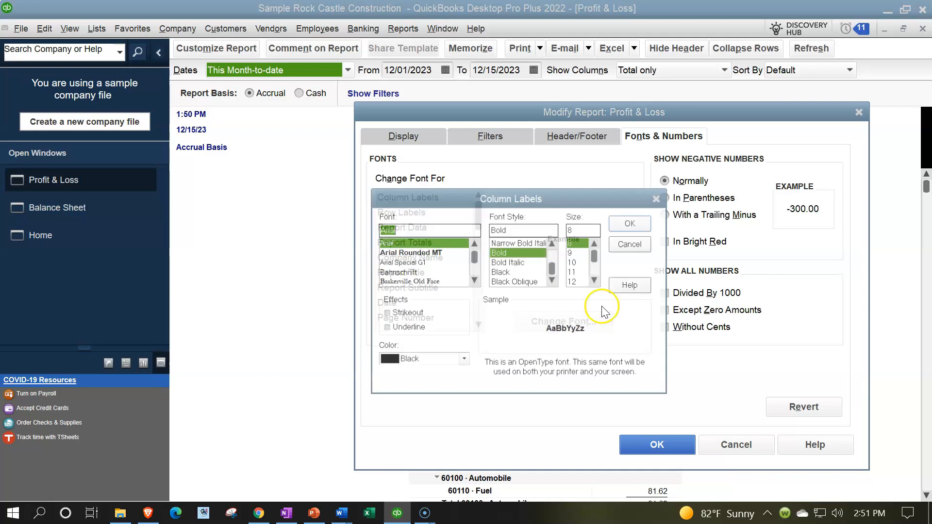
left_click(575, 281)
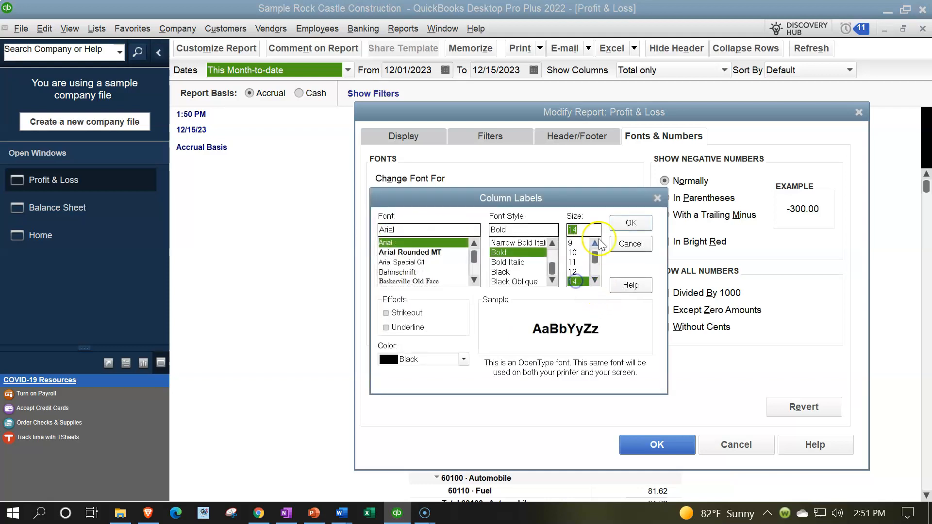
left_click(628, 219)
left_click(415, 158)
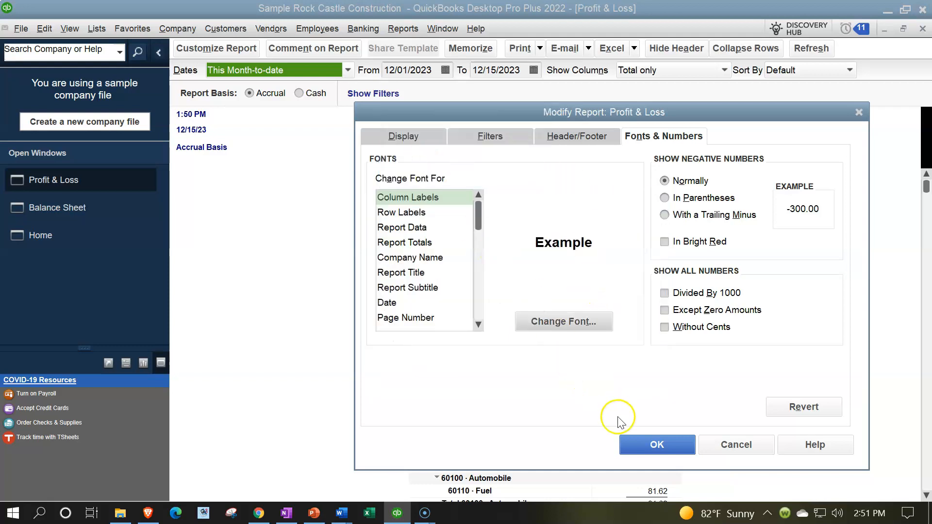
left_click(655, 443)
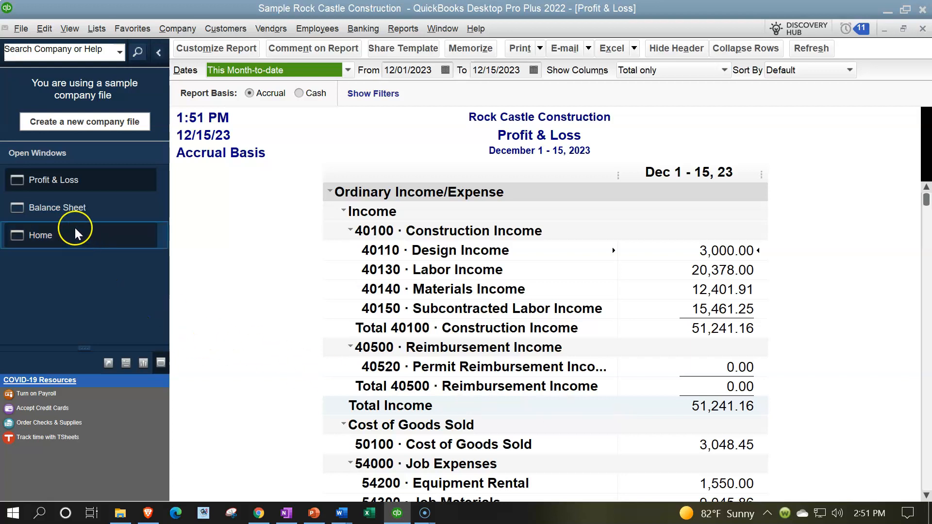
- Review the current assets and Accounts Receivable in the open Balance Sheet, and return to the Profit & Loss report
left_click(63, 207)
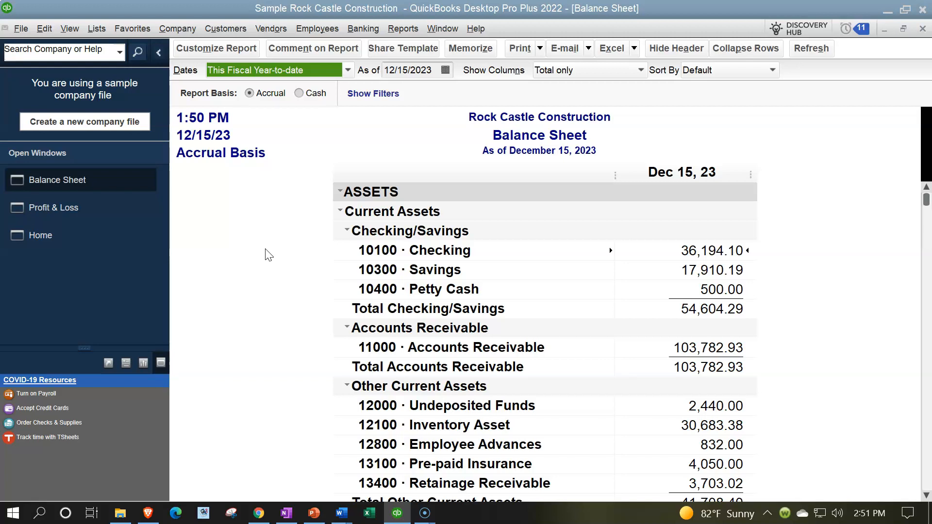
scroll(267, 254, "down", 1)
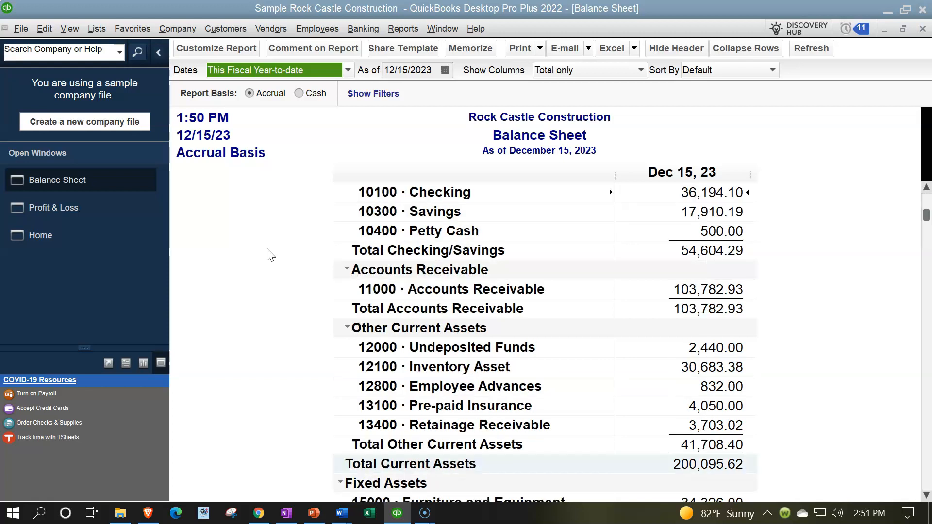
left_click(700, 289)
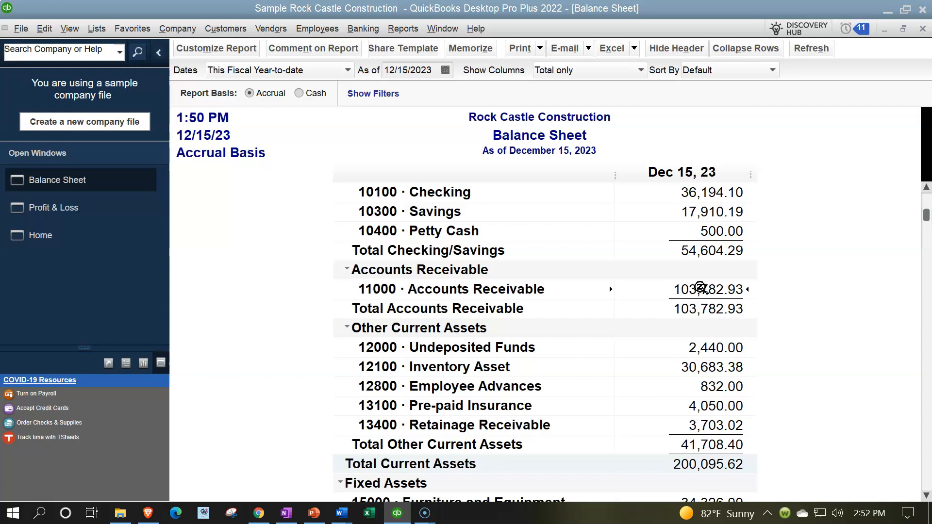
scroll(701, 288, "up", 1)
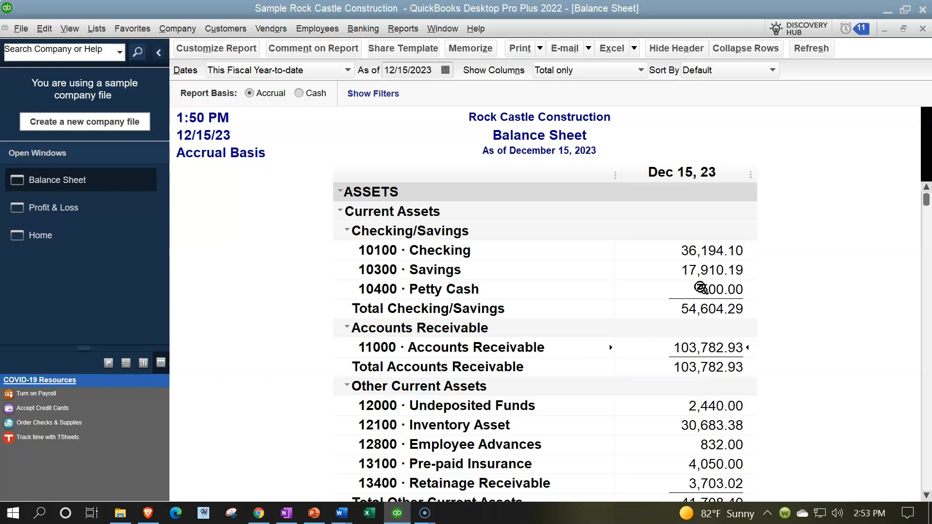
left_click(94, 205)
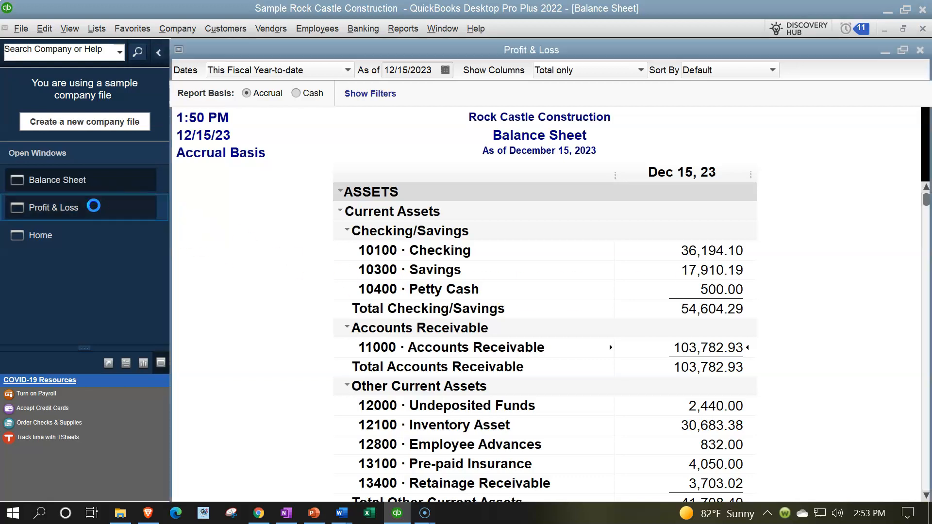
left_click(321, 280)
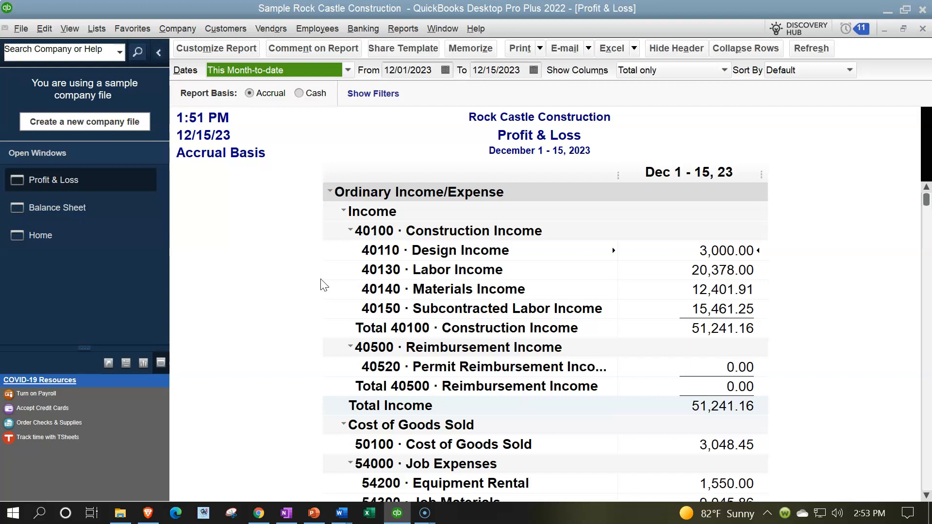
left_click(405, 30)
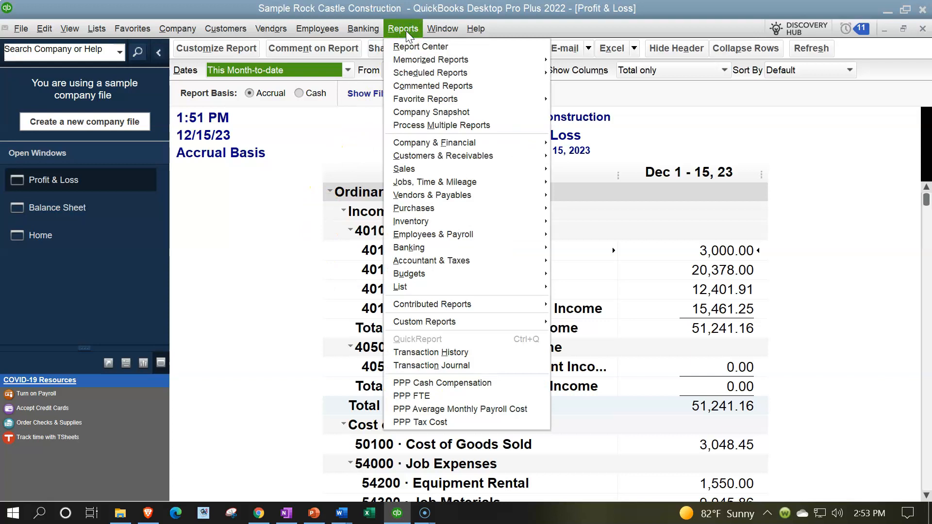
left_click(456, 274)
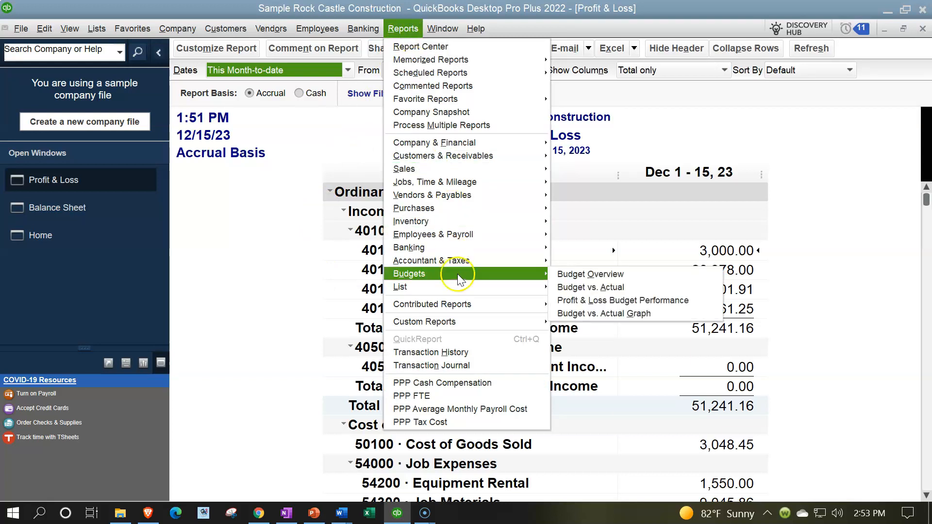
left_click(630, 289)
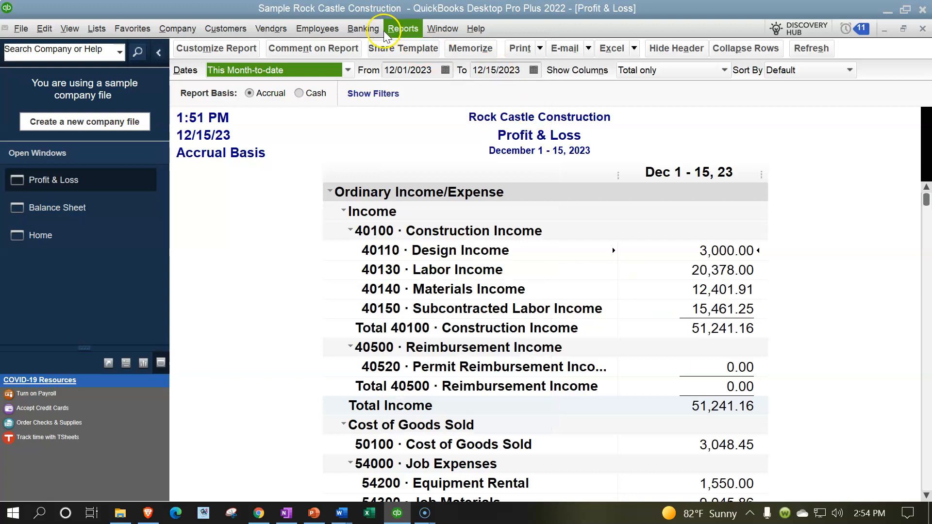
- Open the Report Center, maximize it, and show the Budgets category of standard reports
left_click(396, 29)
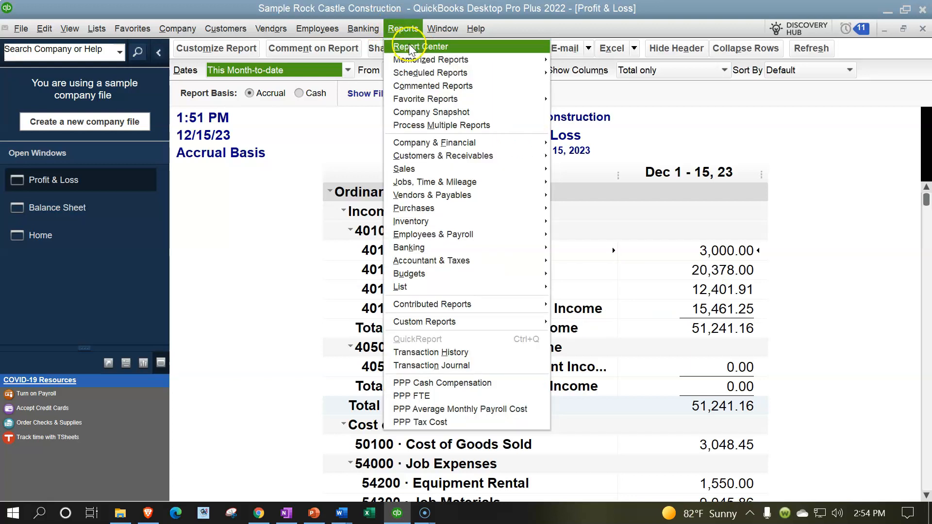
left_click(426, 47)
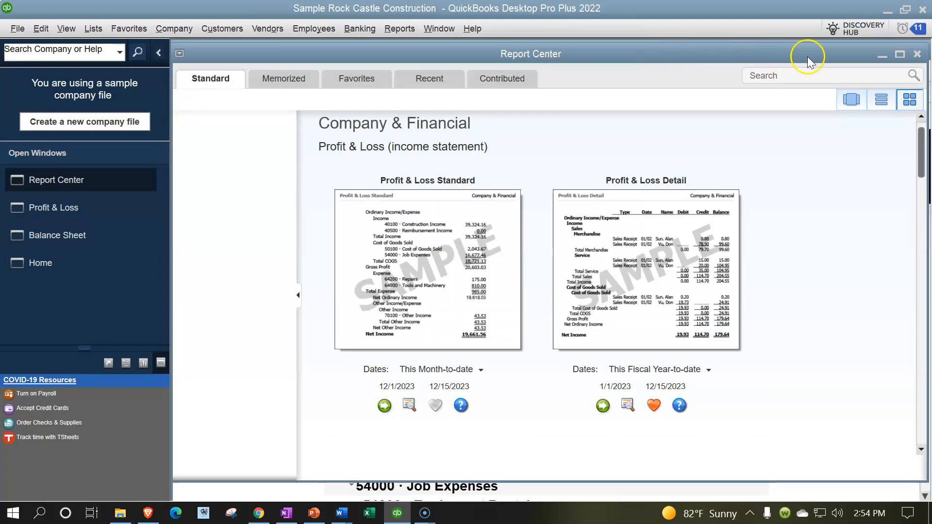
left_click(900, 52)
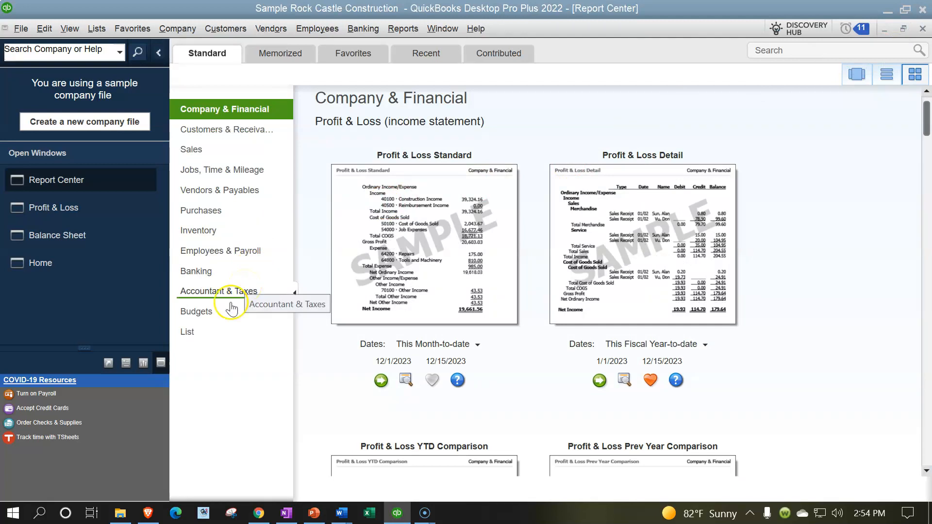
left_click(203, 313)
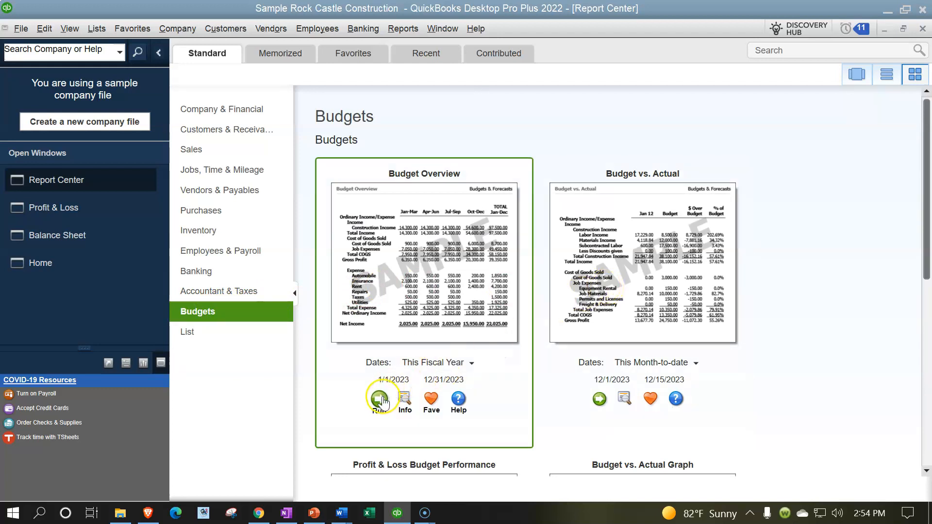
- Run the Budget Overview report using the FY2023-24 - Profit & Loss by Account budget with the Account by Month layout
left_click(379, 401)
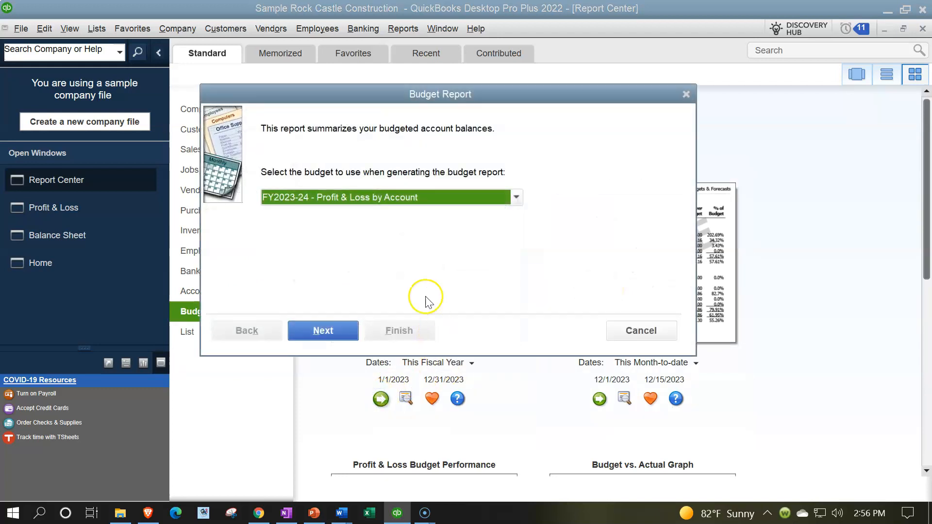
left_click(516, 199)
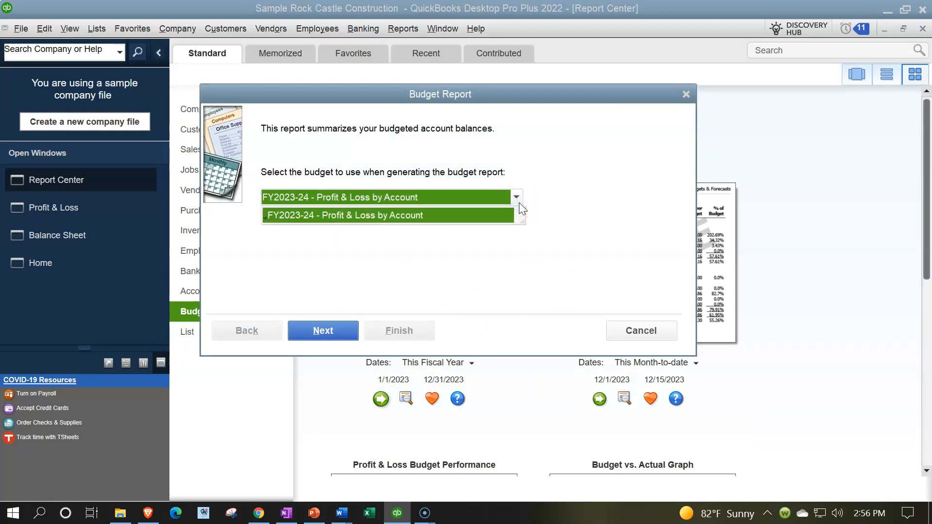
left_click(495, 241)
left_click(320, 334)
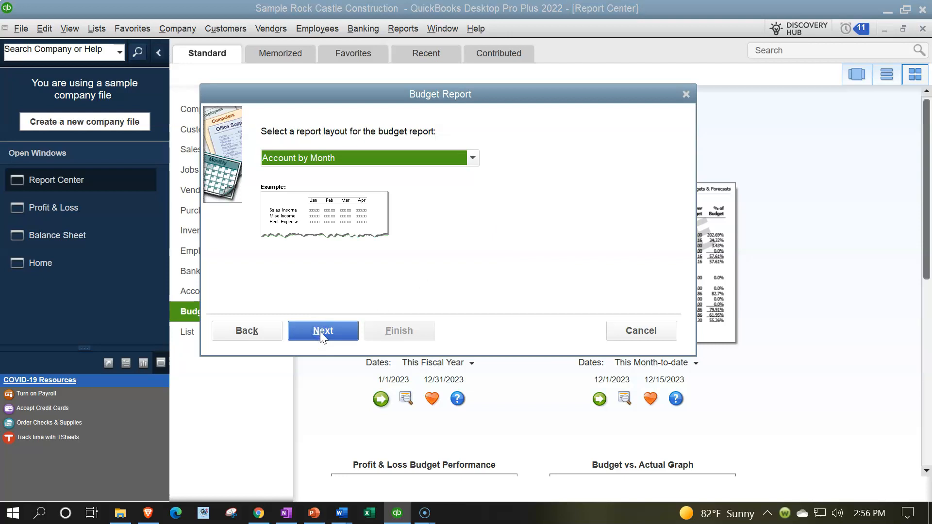
left_click(320, 331)
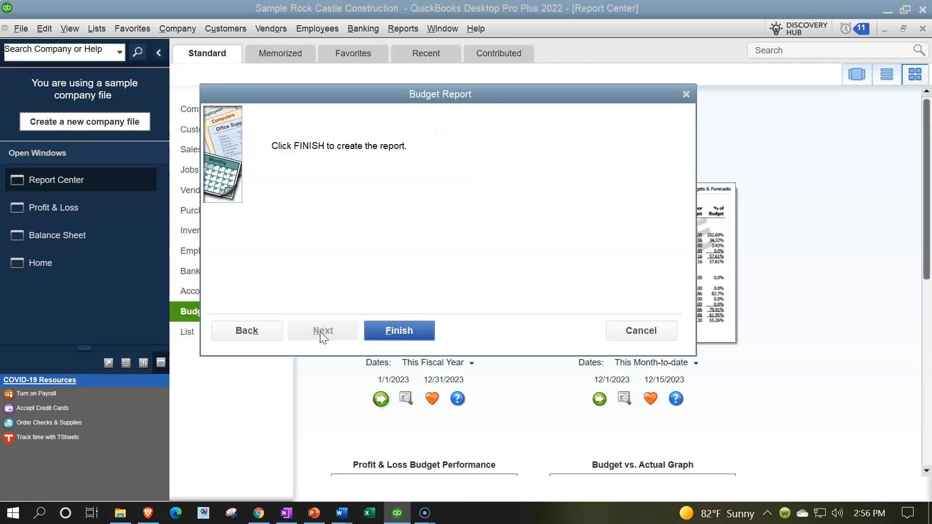
left_click(376, 328)
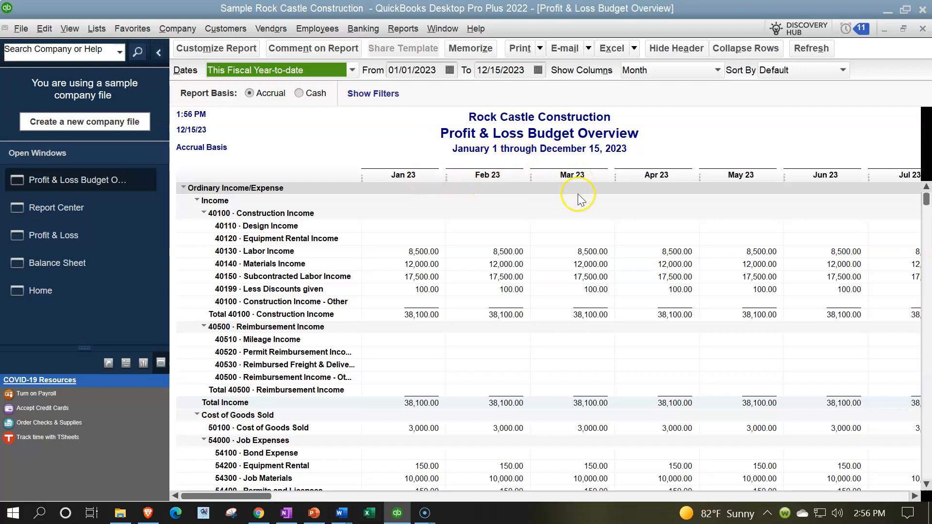
- Review the monthly columns of the Profit & Loss Budget Overview and set its date range to This Fiscal Quarter
left_click_drag(262, 497, 870, 475)
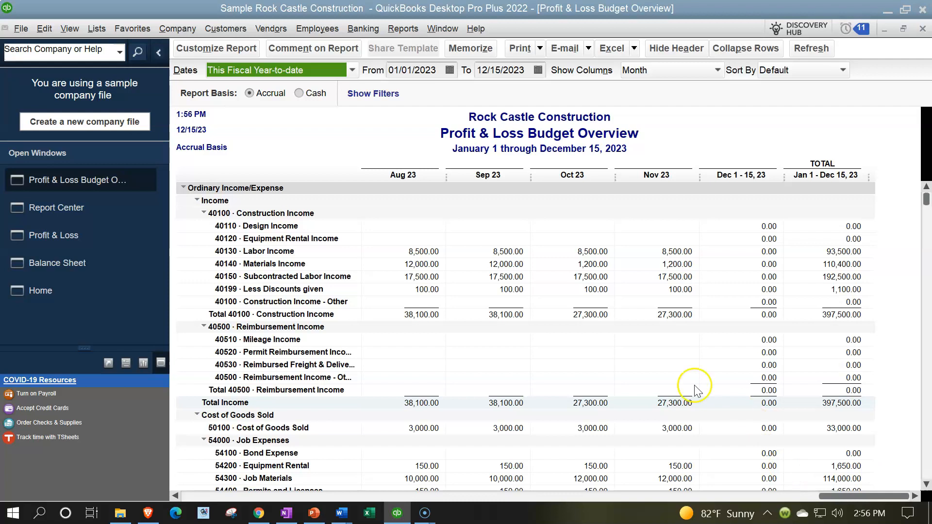
left_click(351, 71)
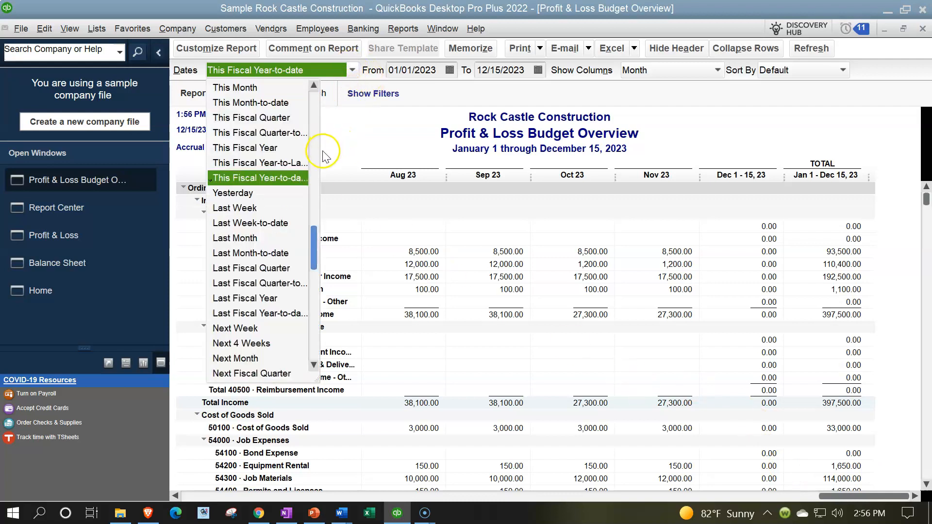
left_click(265, 120)
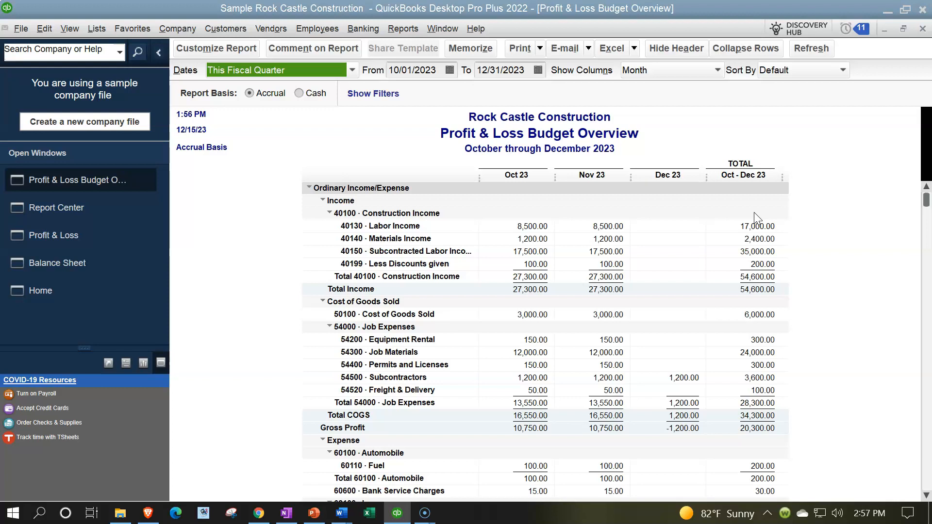
- Run the Budget vs. Actual report from the Report Center using the FY2023-24 - Profit & Loss by Account budget
left_click(101, 209)
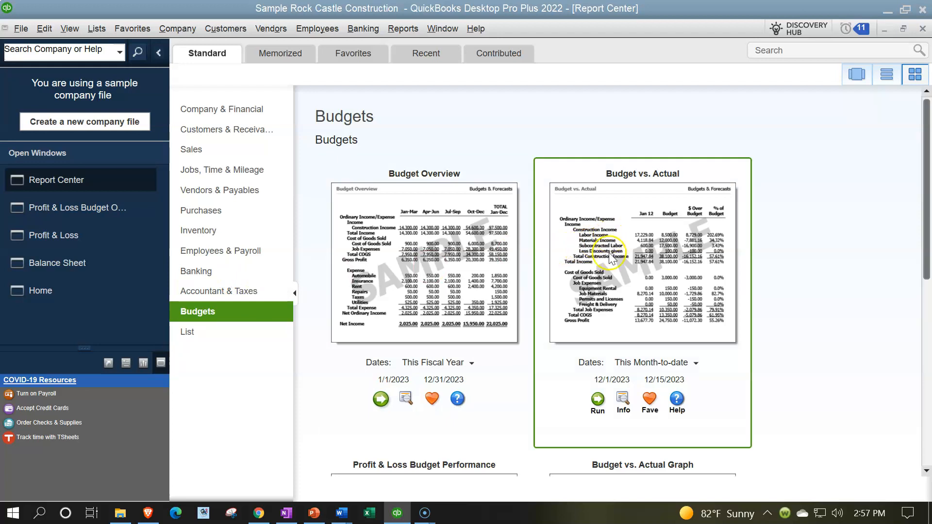
left_click(598, 399)
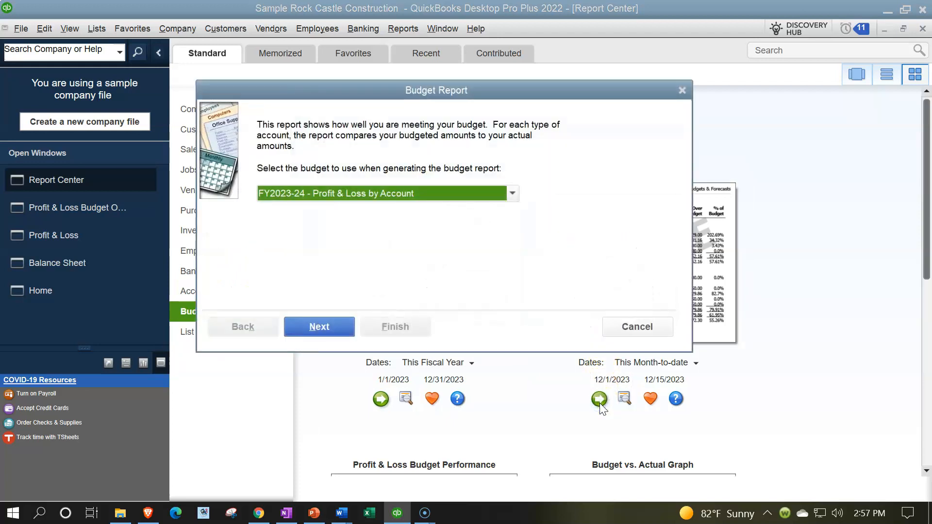
left_click(512, 193)
left_click(512, 193)
left_click(337, 327)
left_click(338, 327)
left_click(394, 327)
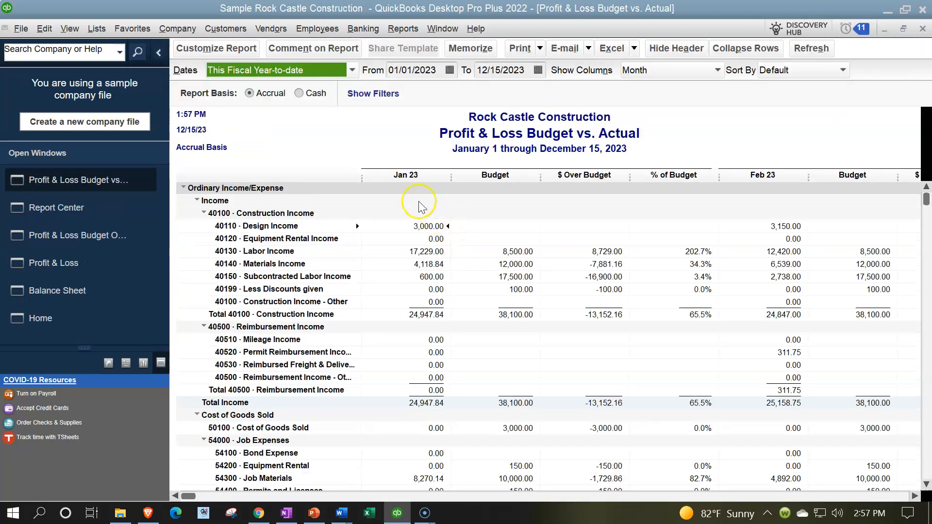
- Collapse the Open Windows sidebar and set the Profit & Loss Budget vs. Actual report's dates to This Fiscal Quarter
left_click(159, 53)
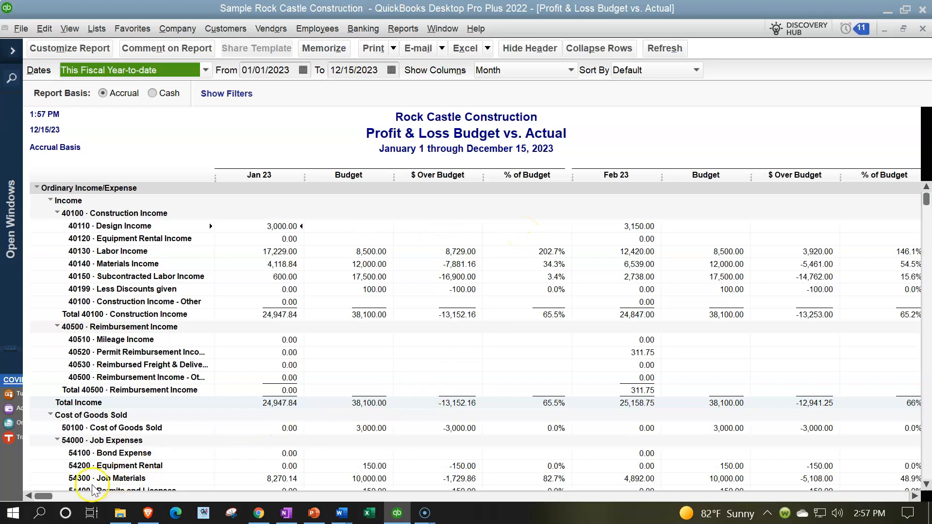
left_click_drag(48, 498, 15, 491)
left_click(206, 72)
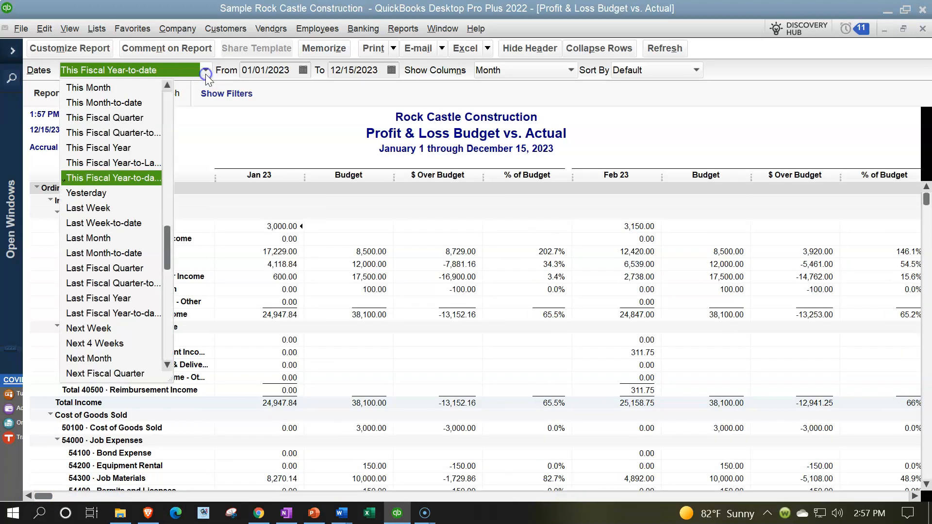
left_click(104, 118)
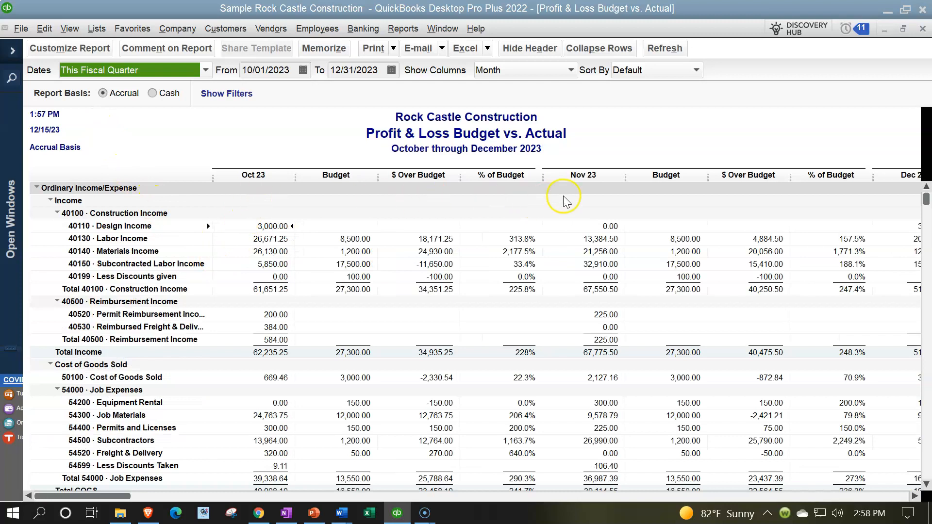
- Open the Calculator app and subtract the October construction income budget of 27300 from the actual 61651.25
left_click_drag(122, 495, 18, 471)
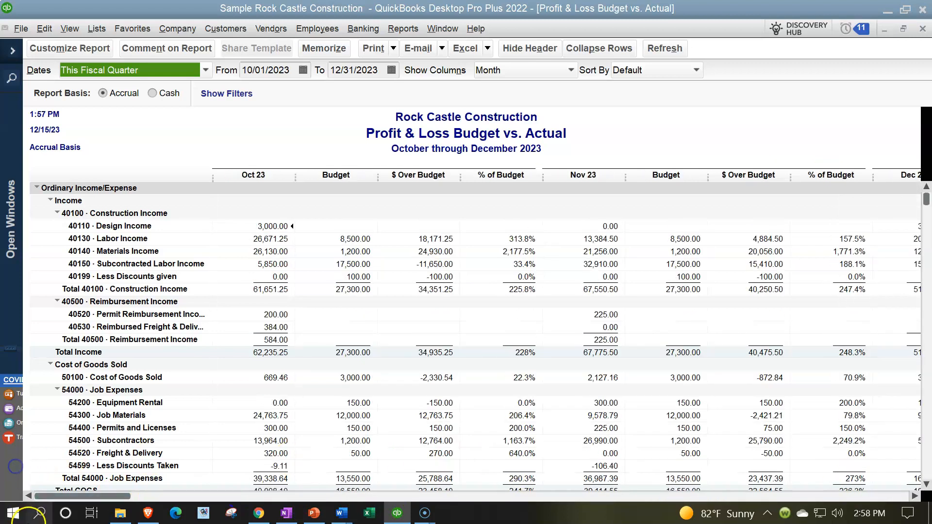
left_click(38, 515)
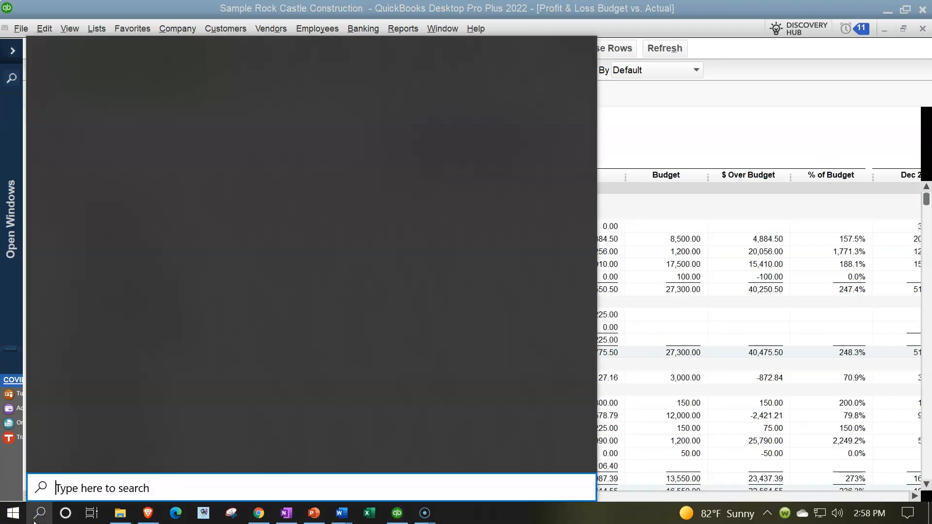
type("cal")
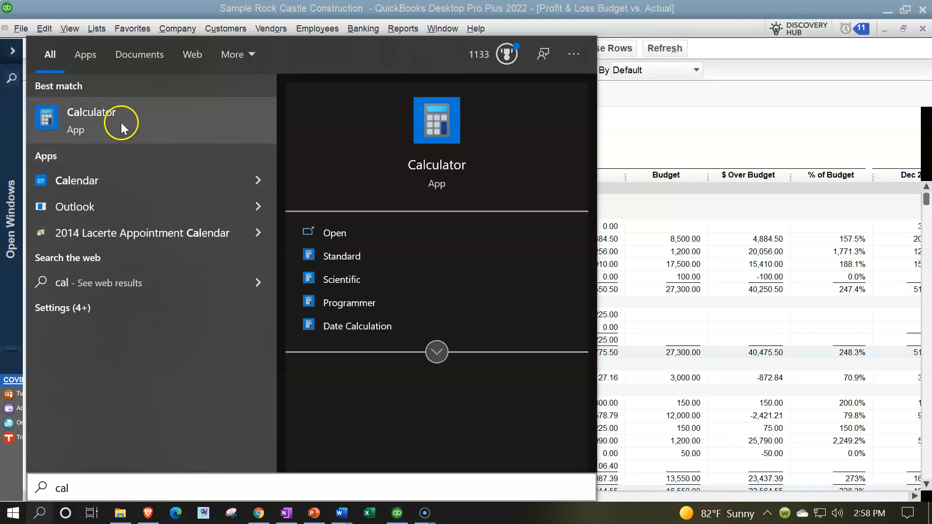
left_click(92, 119)
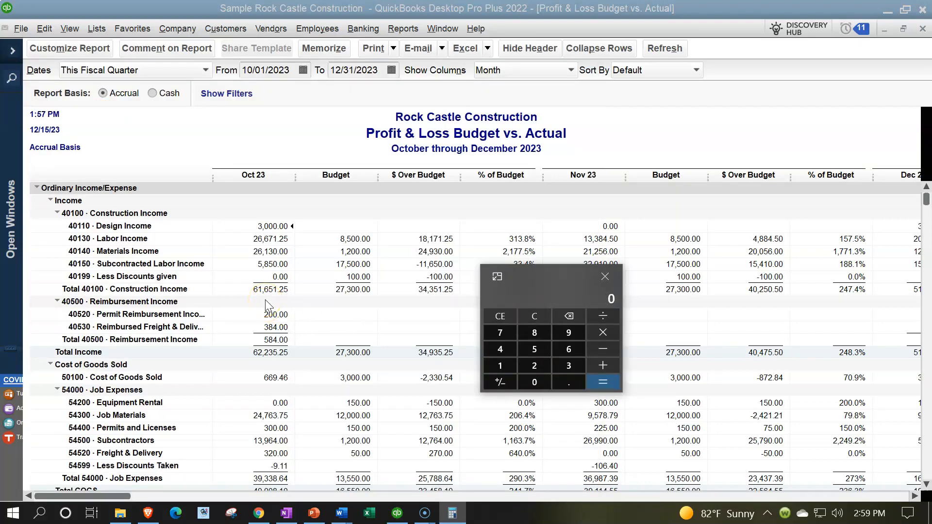
type("61651.25-27300")
key("Return")
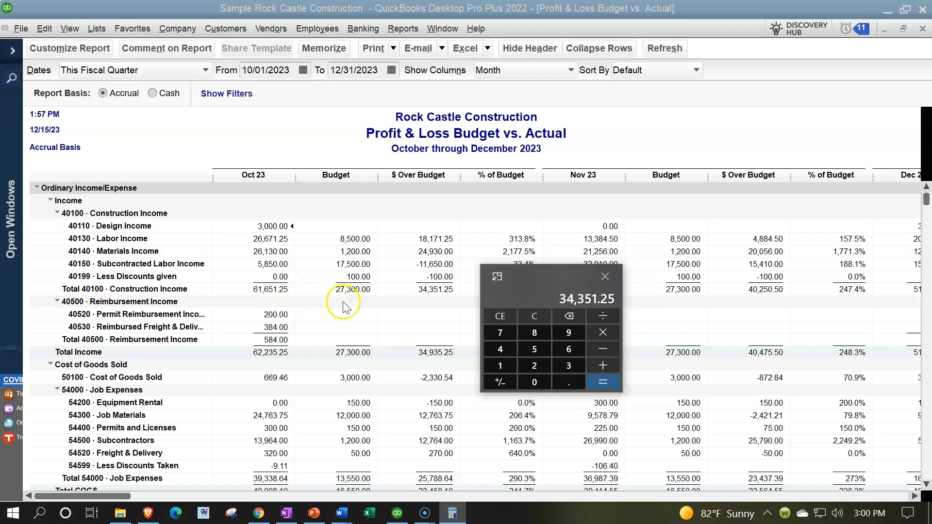
- Move the calculator clear of the October columns, reset it, and divide the actual 61651.25 by the budgeted 27300
left_click_drag(541, 276, 605, 297)
left_click(598, 339)
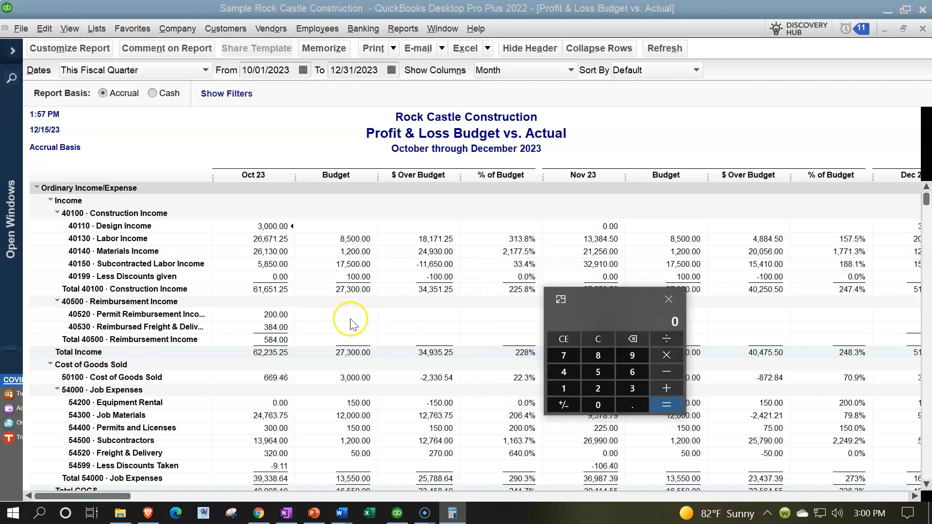
type("61651.25/27300")
key("Return")
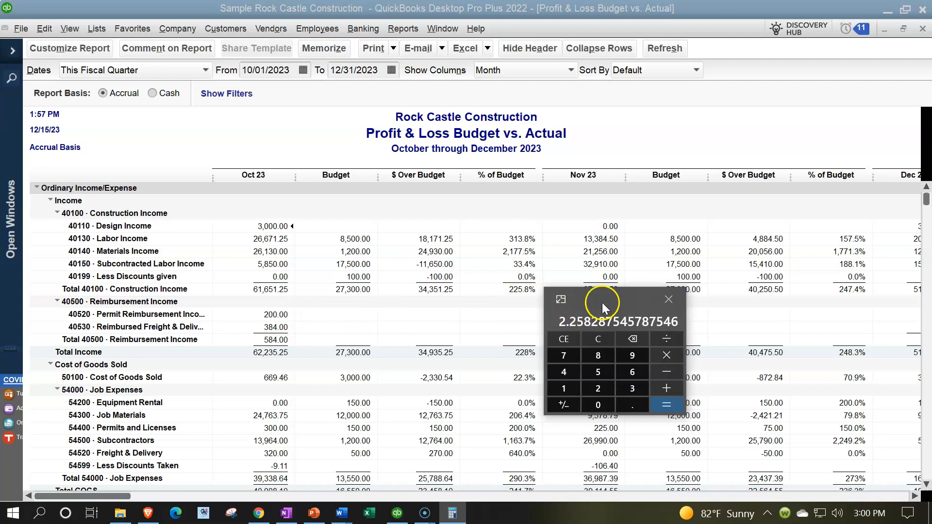
- Move the calculator out of the way and examine the report's December and quarter total columns
left_click_drag(601, 303, 931, 266)
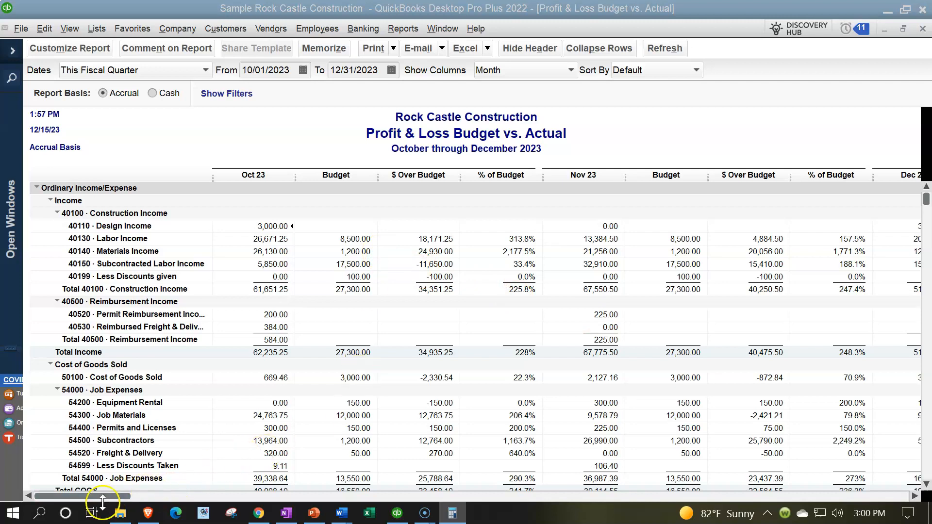
left_click_drag(111, 502, 874, 508)
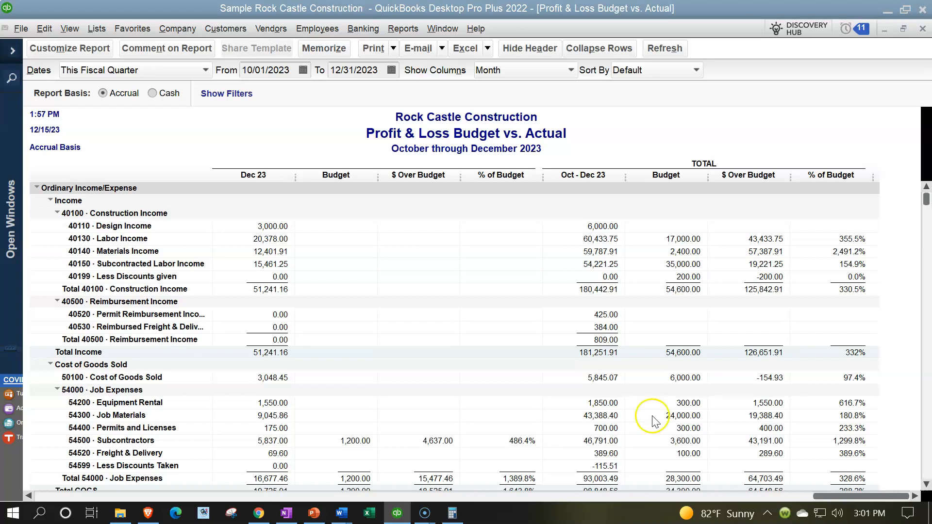
- Open the Set Up Budgets window and widen the Account column so the account names are readable
left_click(173, 30)
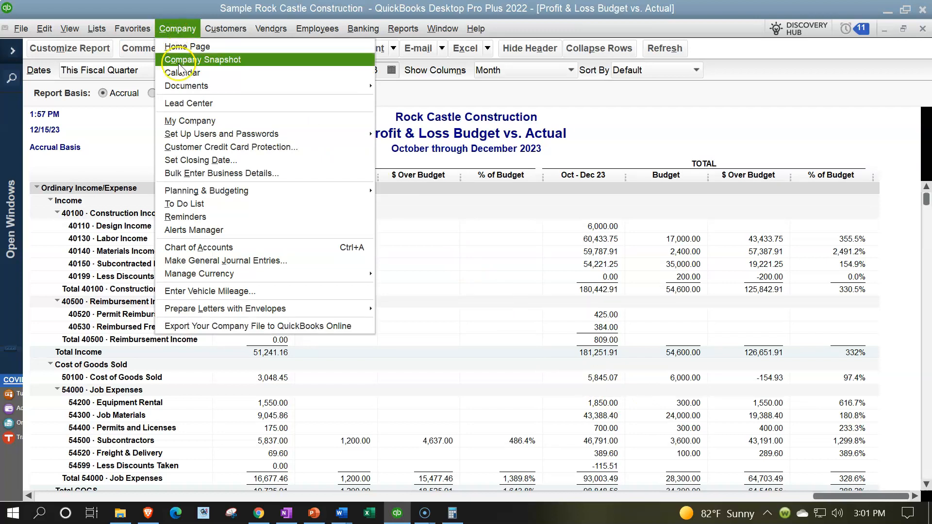
mouse_move(298, 196)
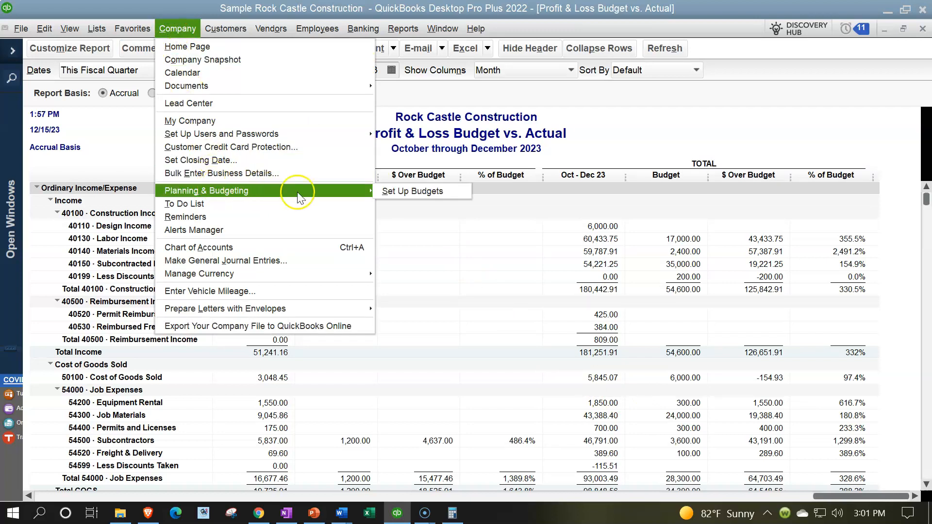
left_click(390, 190)
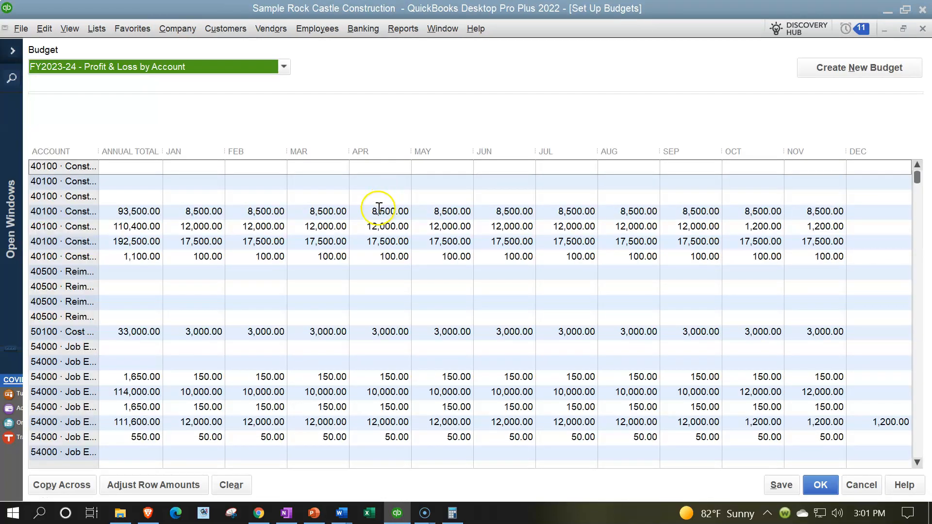
left_click(418, 338)
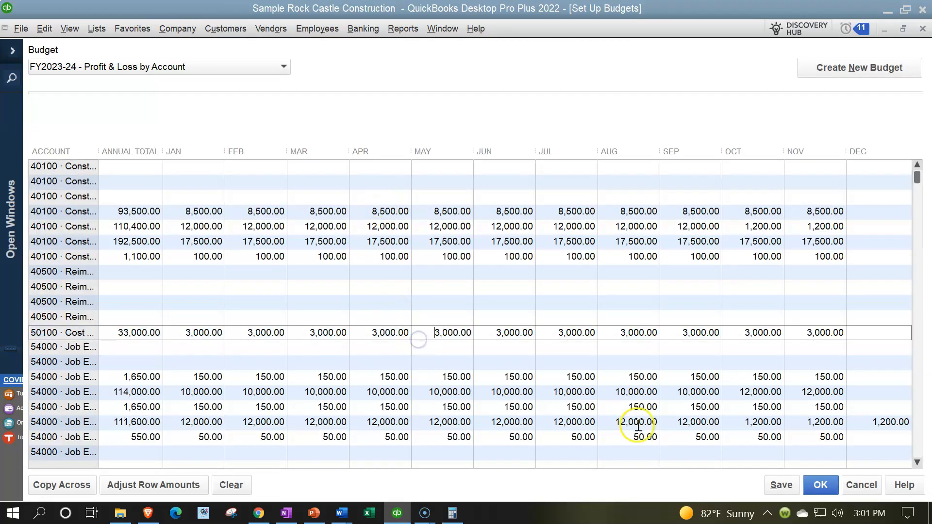
left_click_drag(99, 152, 244, 155)
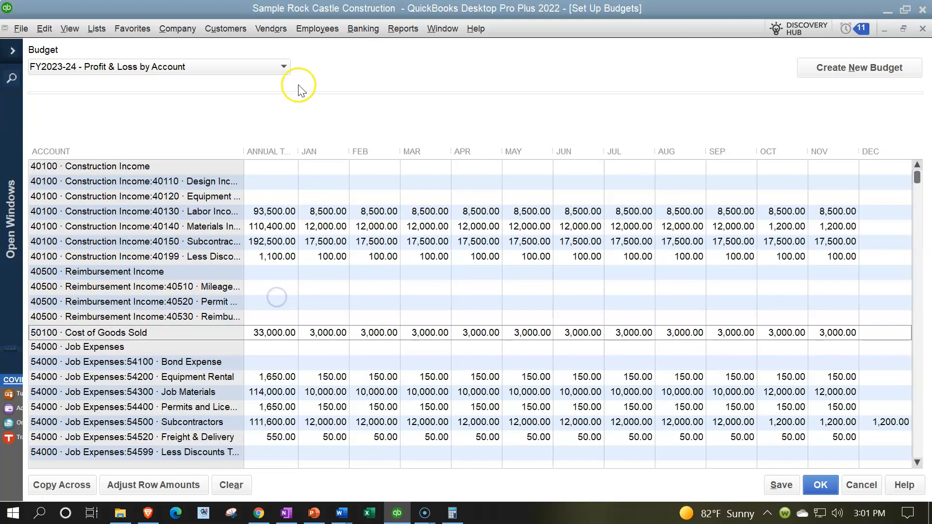
- Review the monthly amounts per account in the FY2023-24 - Profit & Loss by Account budget, from income down to the other income accounts
left_click(287, 67)
left_click(286, 67)
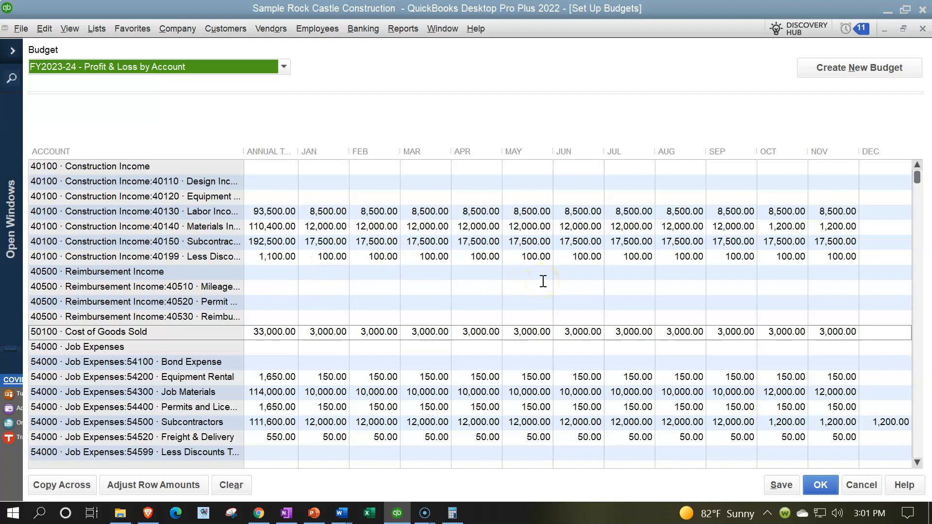
scroll(542, 282, "down", 7)
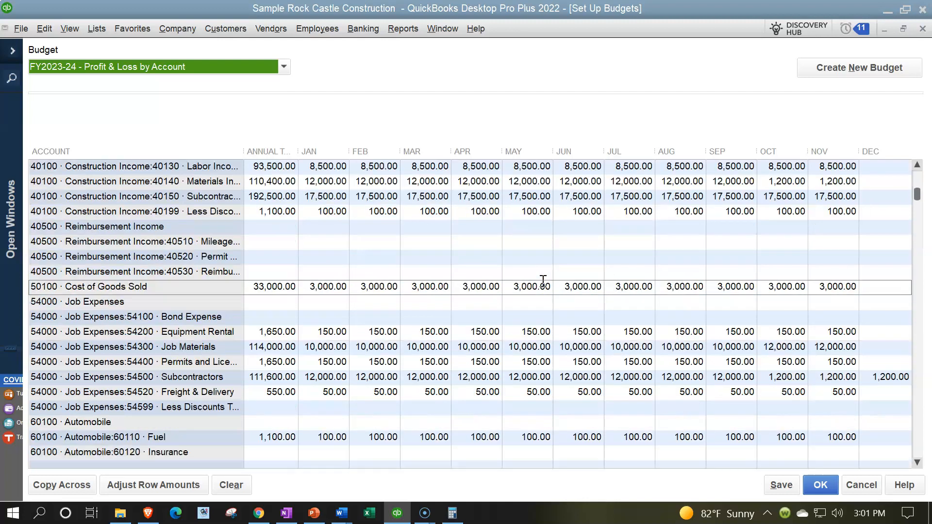
scroll(543, 281, "down", 6)
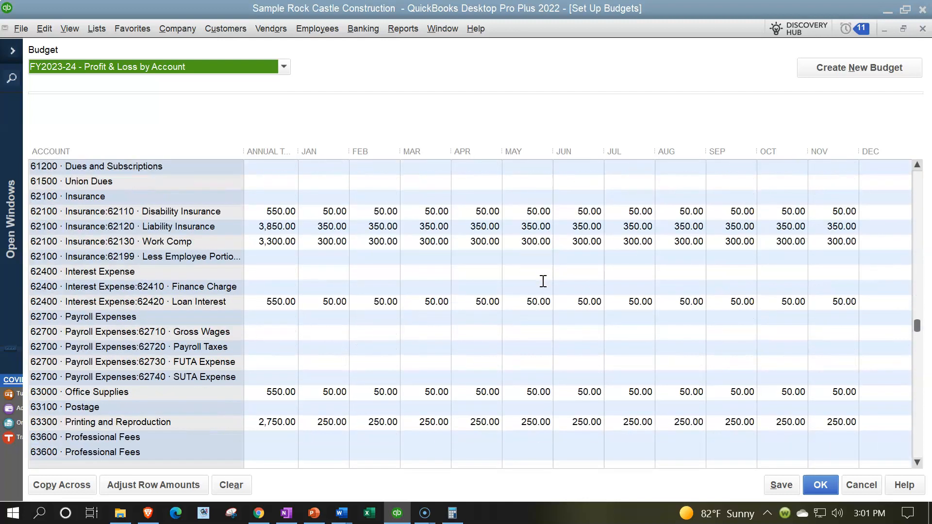
scroll(542, 282, "down", 2)
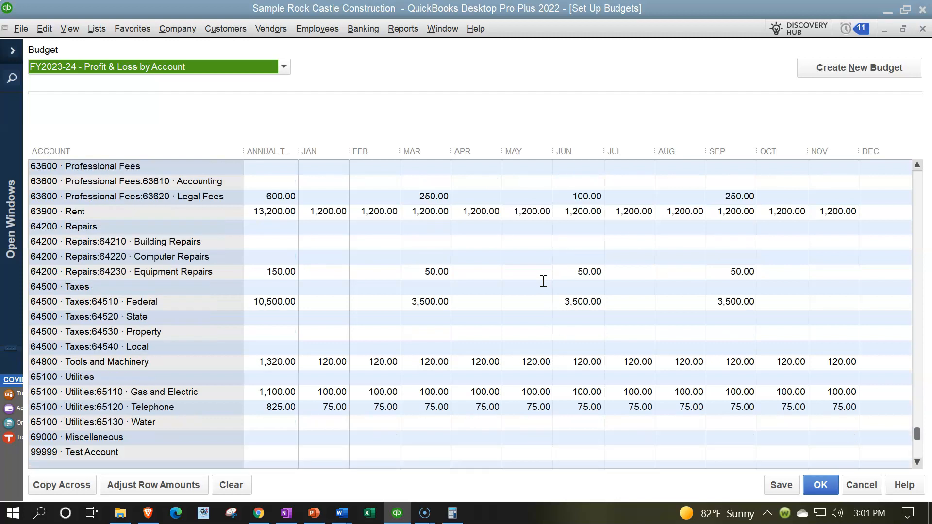
double_click(486, 363)
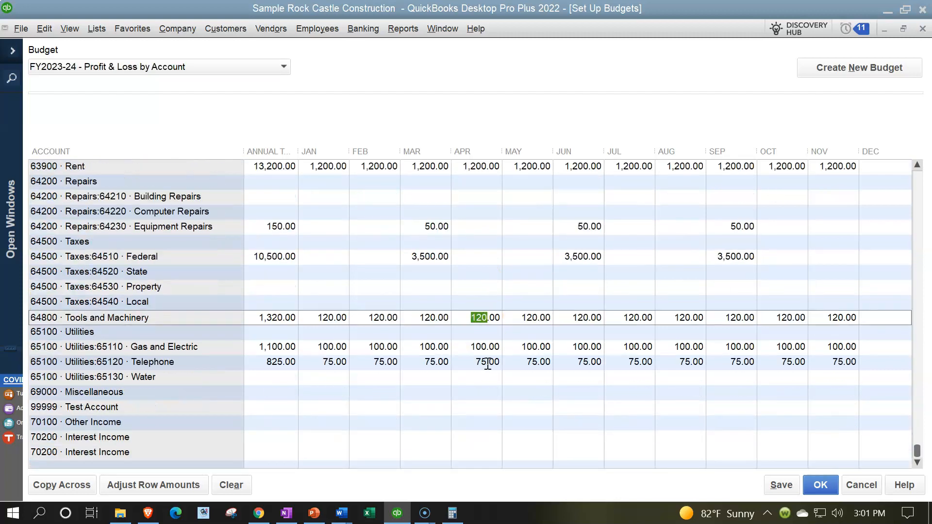
scroll(488, 364, "down", 1)
scroll(489, 364, "up", 9)
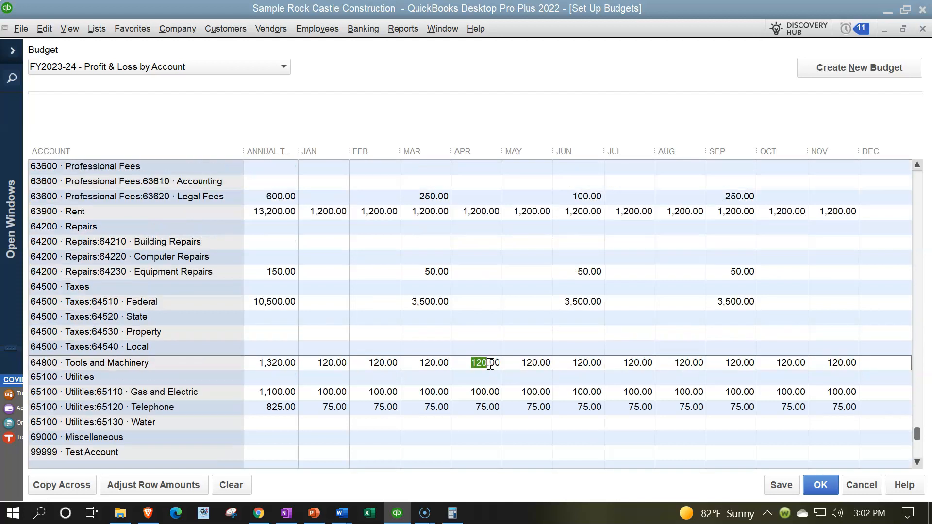
scroll(490, 363, "up", 7)
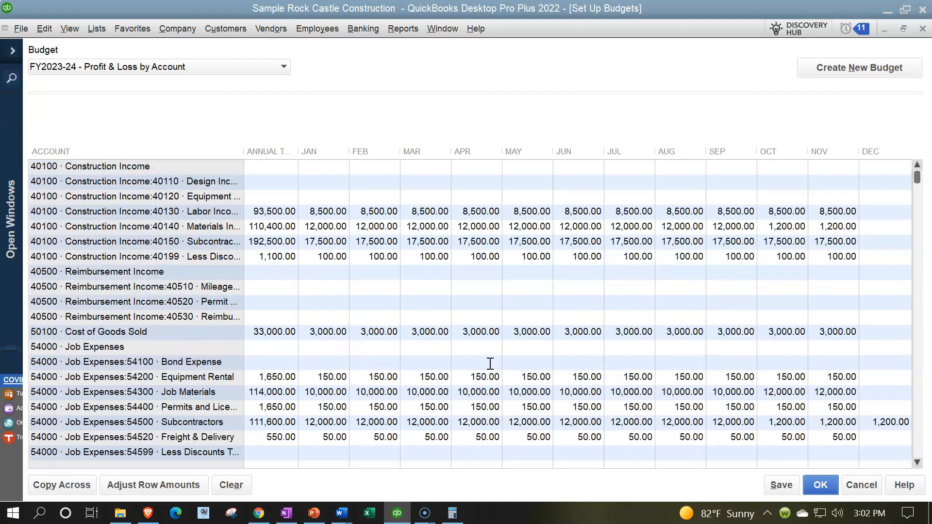
- Close the Set Up Budgets window and return to the November columns of the Profit & Loss Budget vs. Actual report
left_click(922, 30)
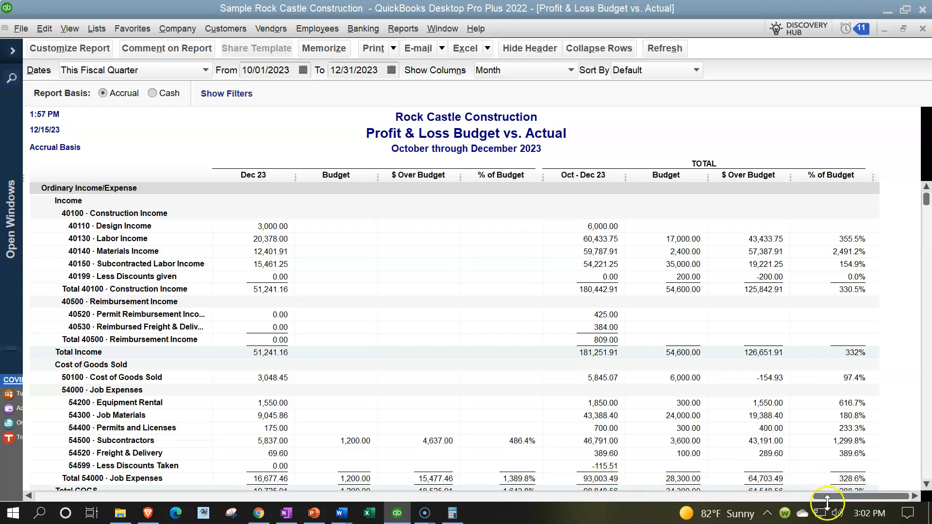
left_click_drag(826, 498, 240, 497)
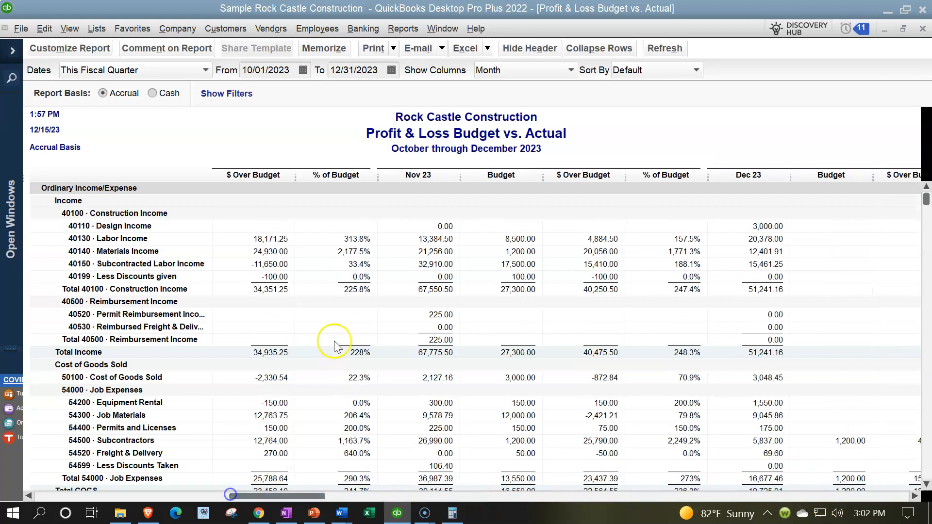